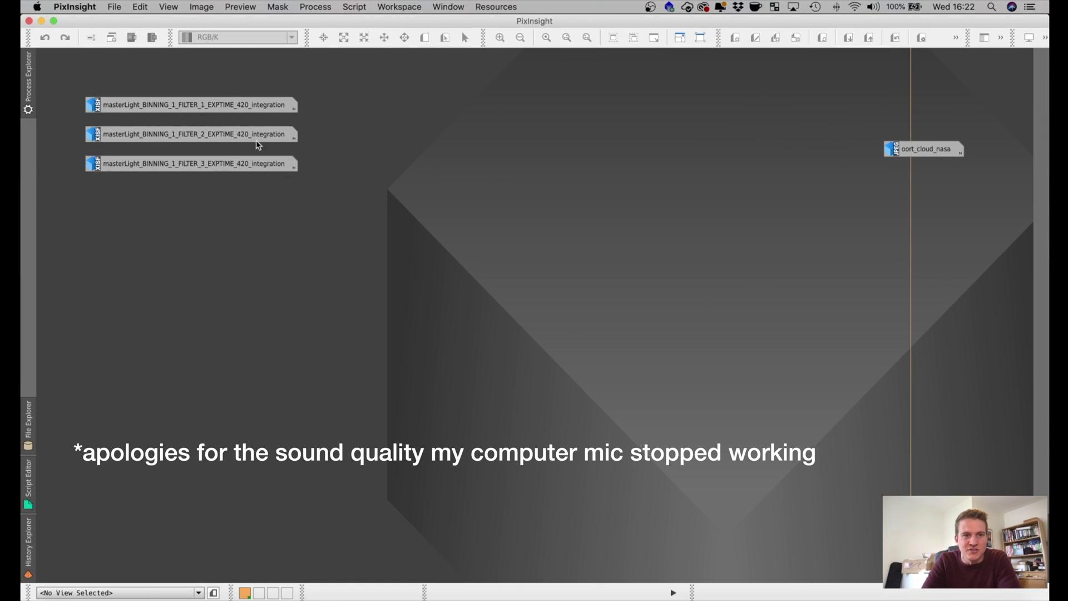
Open the FILTER_1 master frame in its own window, shifted slightly right
mouse_move(227, 106)
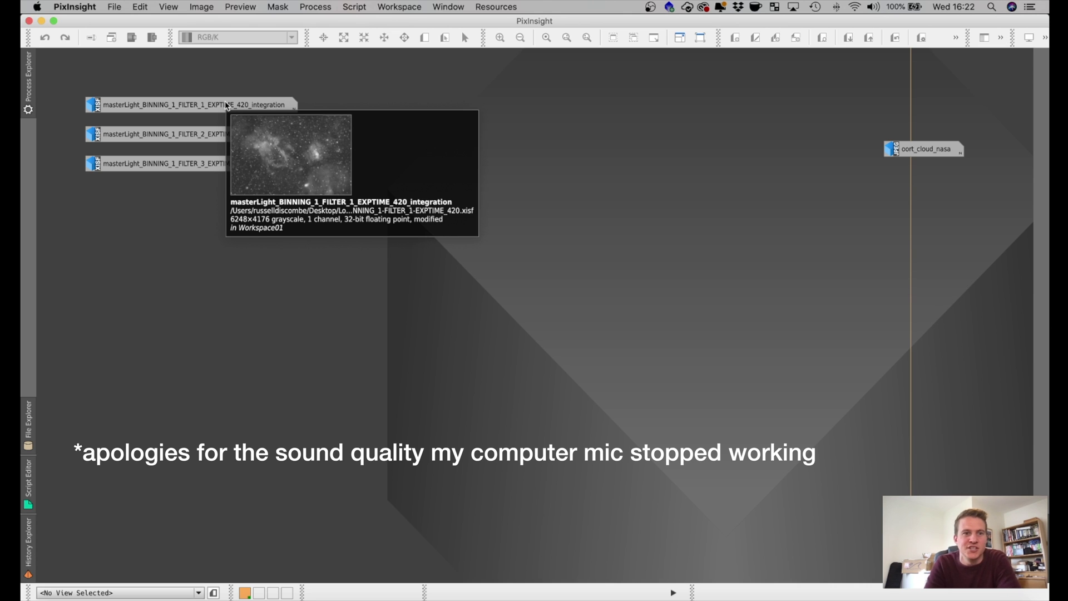
double_click(217, 105)
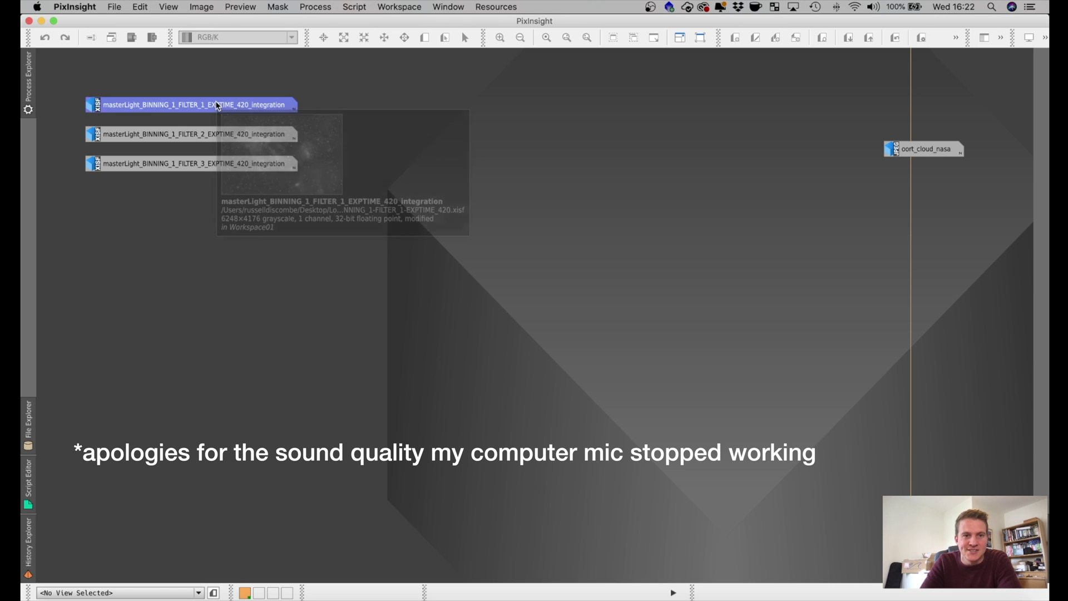
left_click_drag(457, 127, 479, 129)
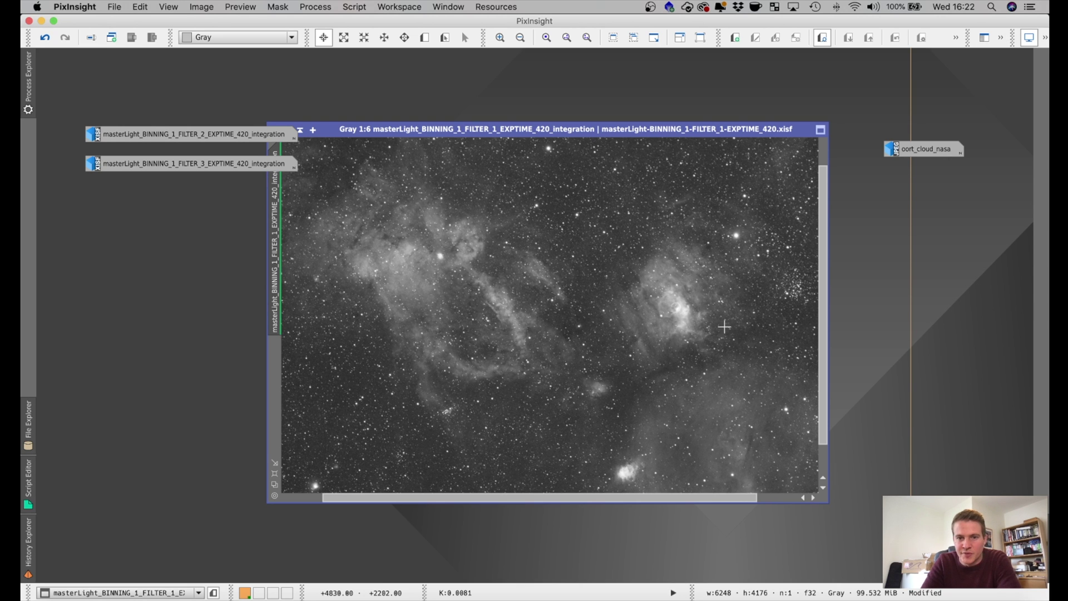
Zoom into FILTER_1, enlarge and move its window, and pan across the nebulae
scroll(725, 327, "up", 2)
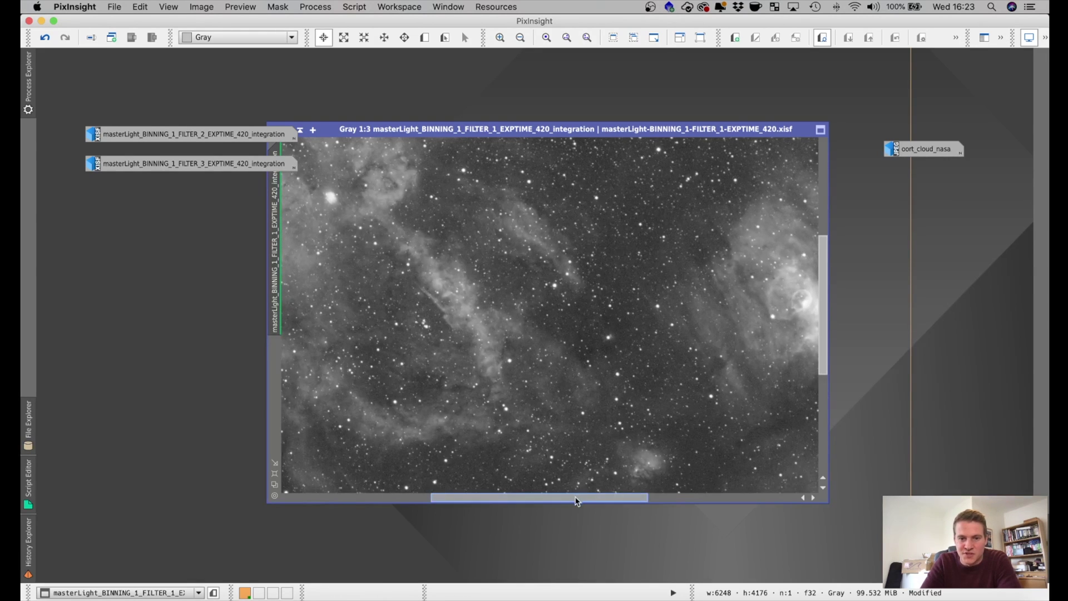
left_click_drag(577, 500, 674, 499)
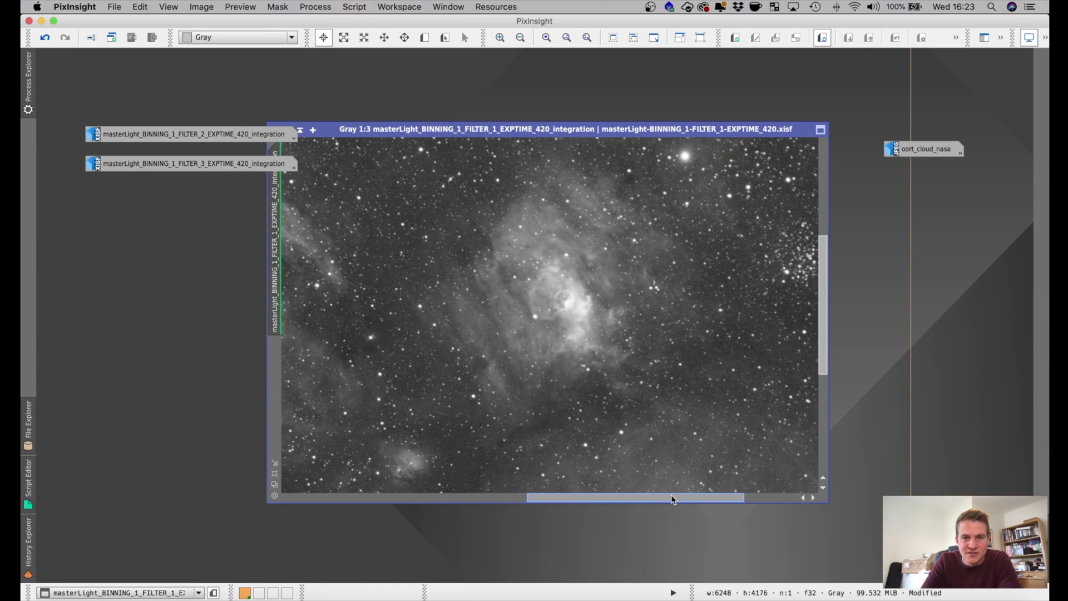
left_click_drag(674, 499, 508, 497)
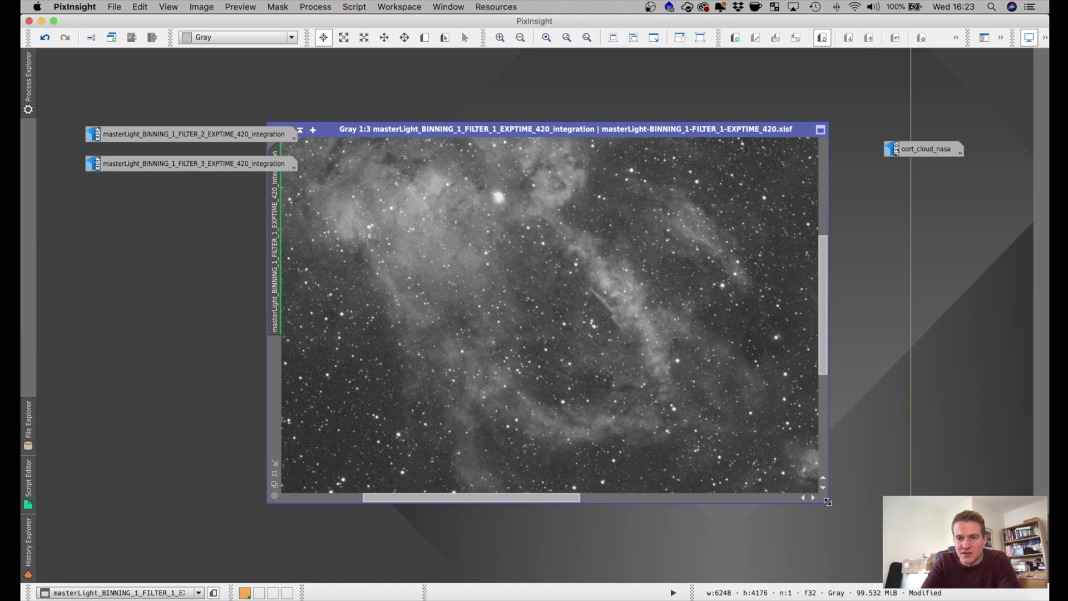
left_click_drag(827, 502, 957, 576)
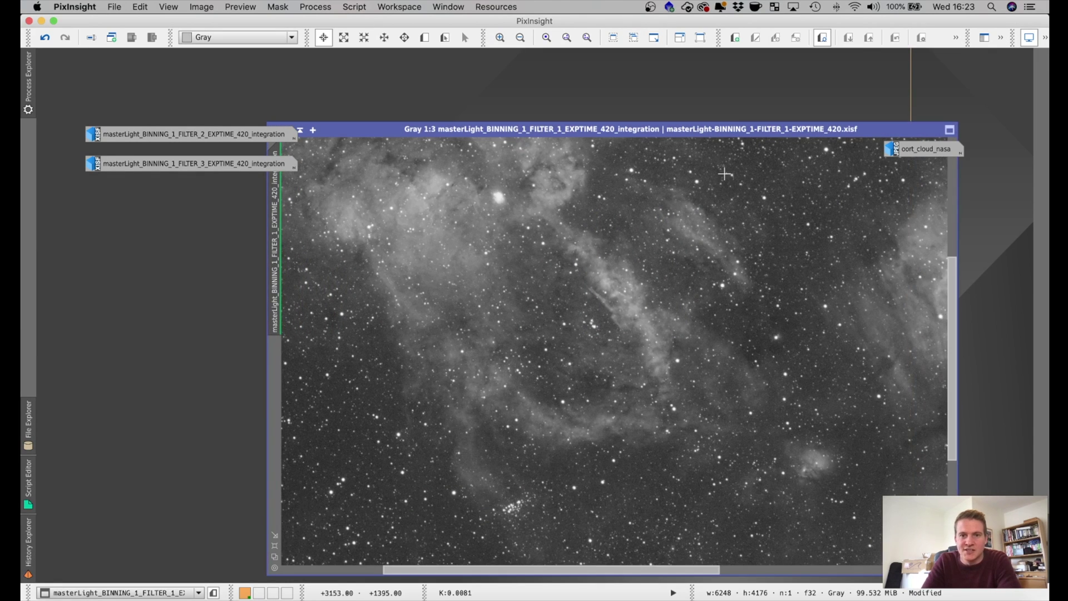
left_click_drag(617, 129, 516, 83)
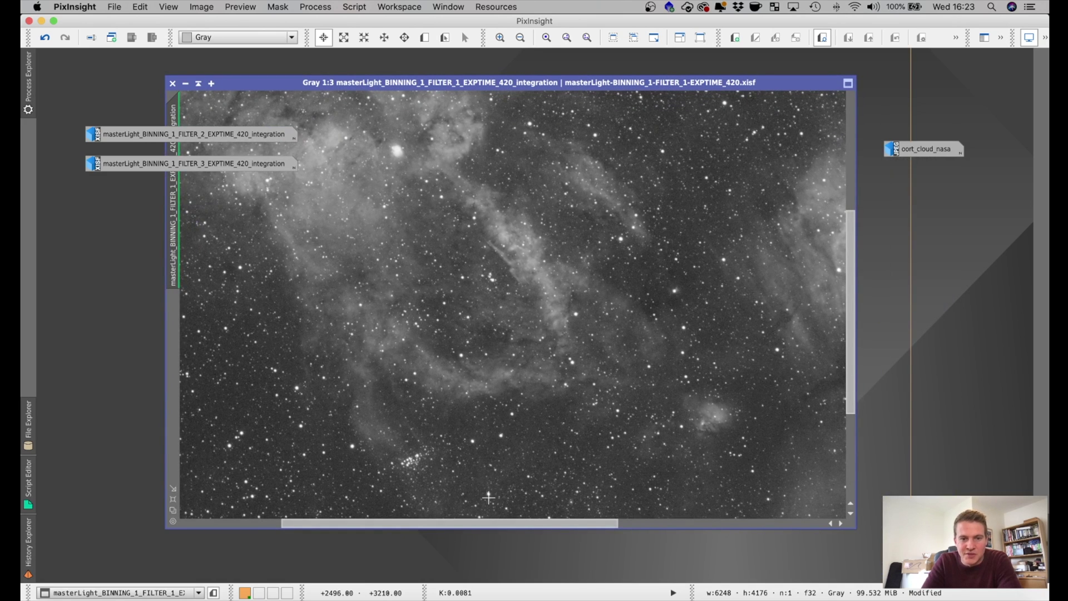
scroll(520, 256, "left", 5)
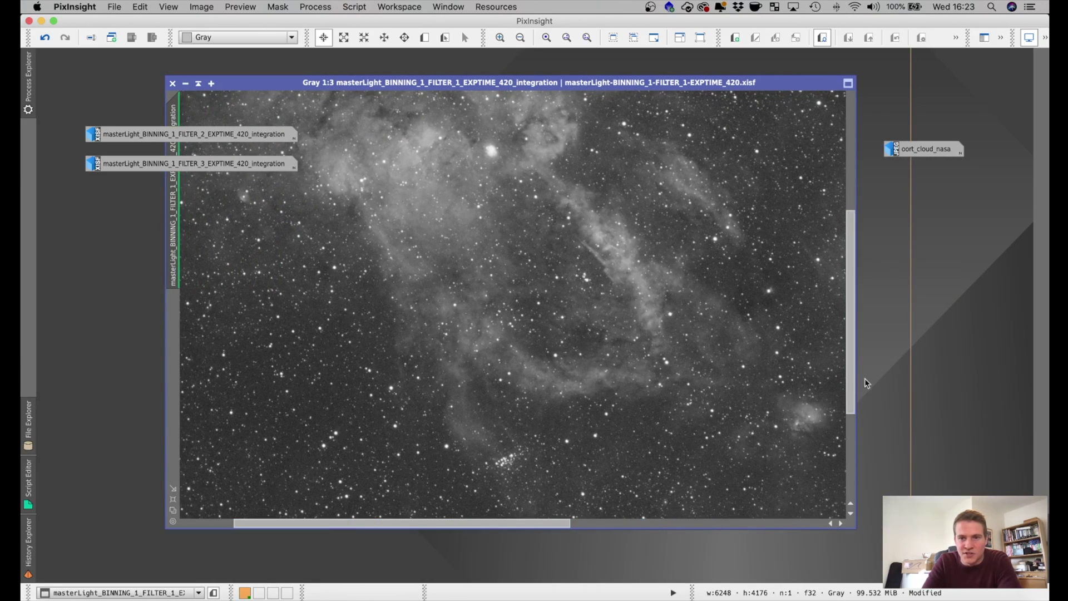
left_click_drag(856, 357, 853, 298)
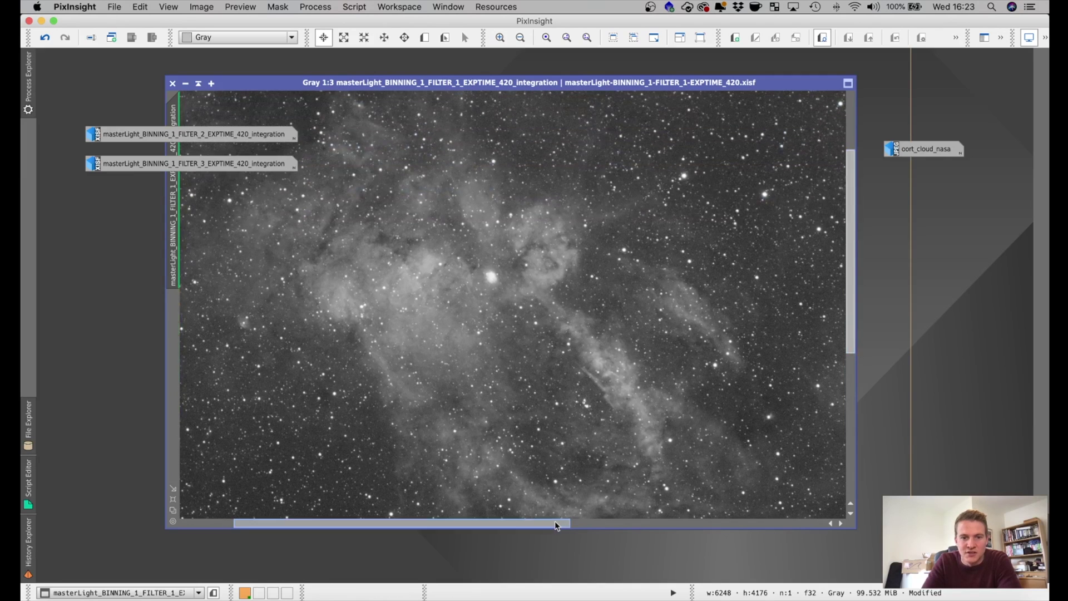
left_click_drag(541, 525, 753, 525)
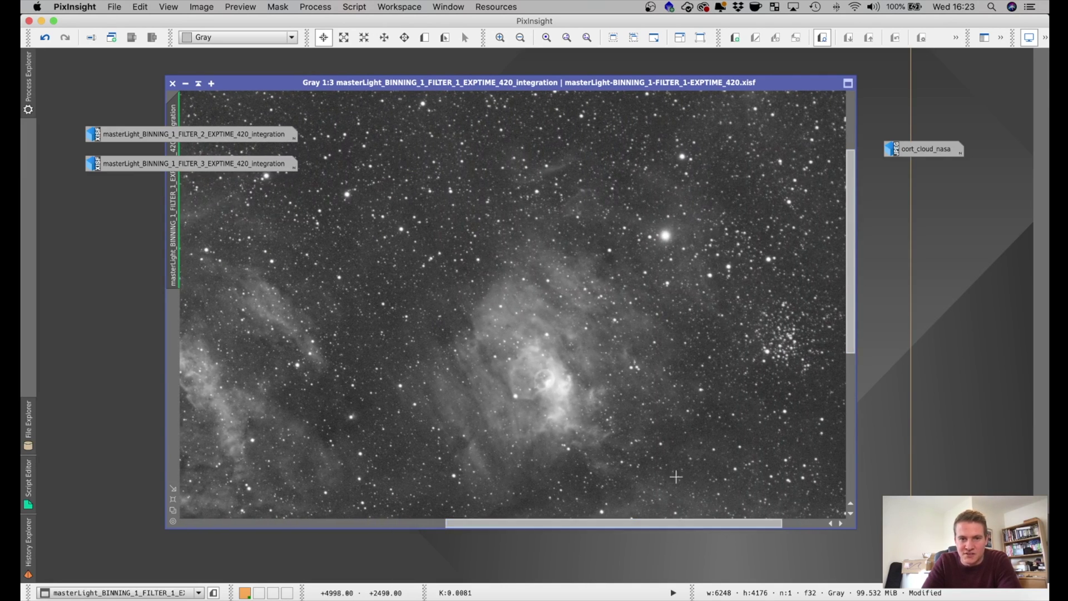
Iconize FILTER_1, view FILTER_2 in an enlarged window, then iconize FILTER_2 too
left_click(185, 83)
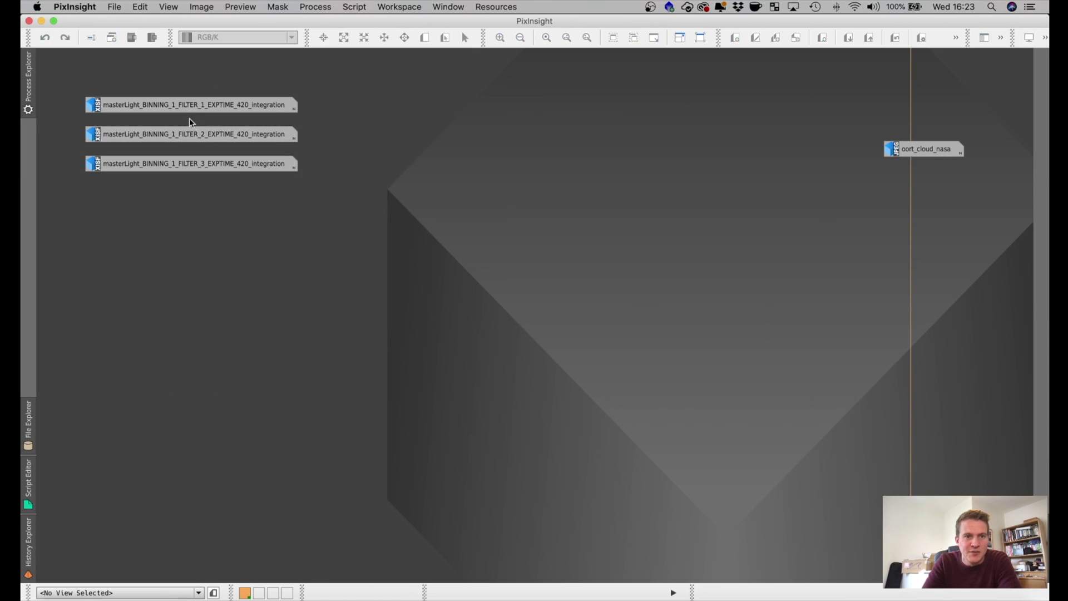
double_click(190, 134)
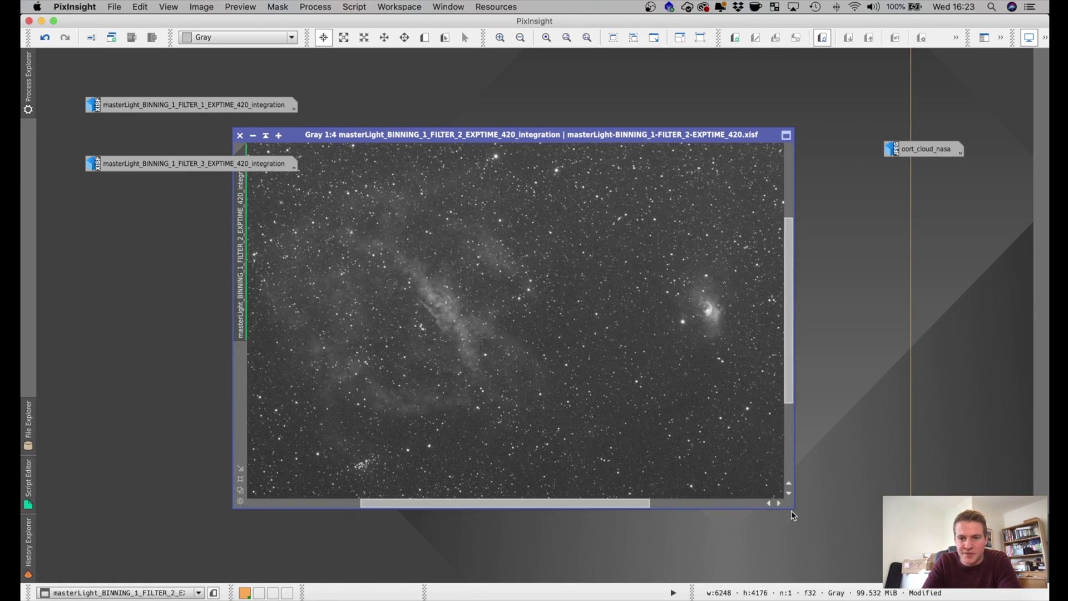
left_click_drag(797, 512, 911, 573)
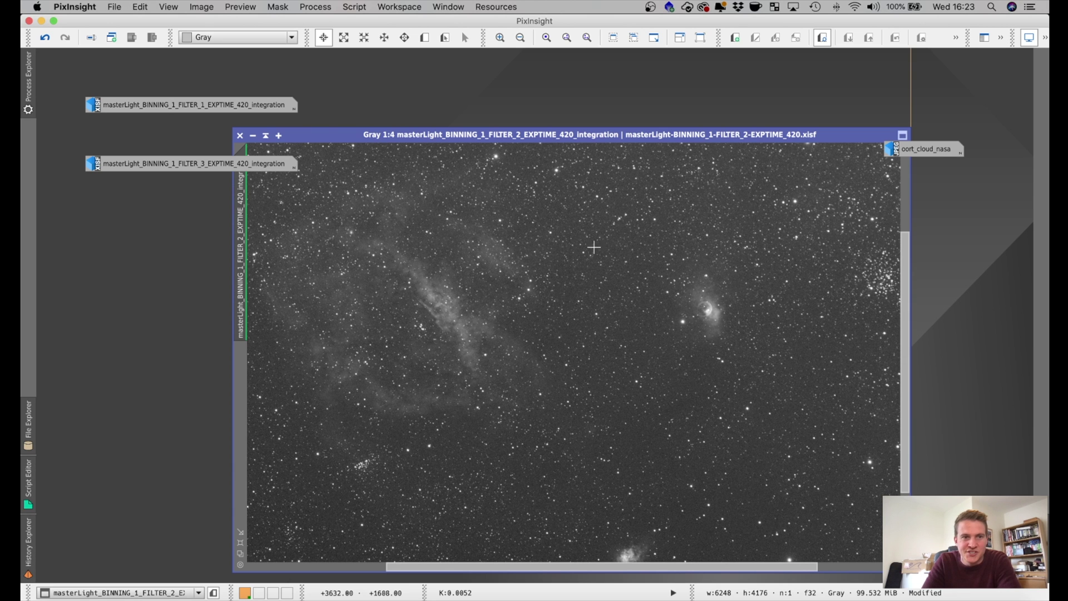
left_click(257, 137)
Swap FILTER_2 for FILTER_3 in an enlarged, raised window zoomed to 1:4 and panned
left_click(258, 136)
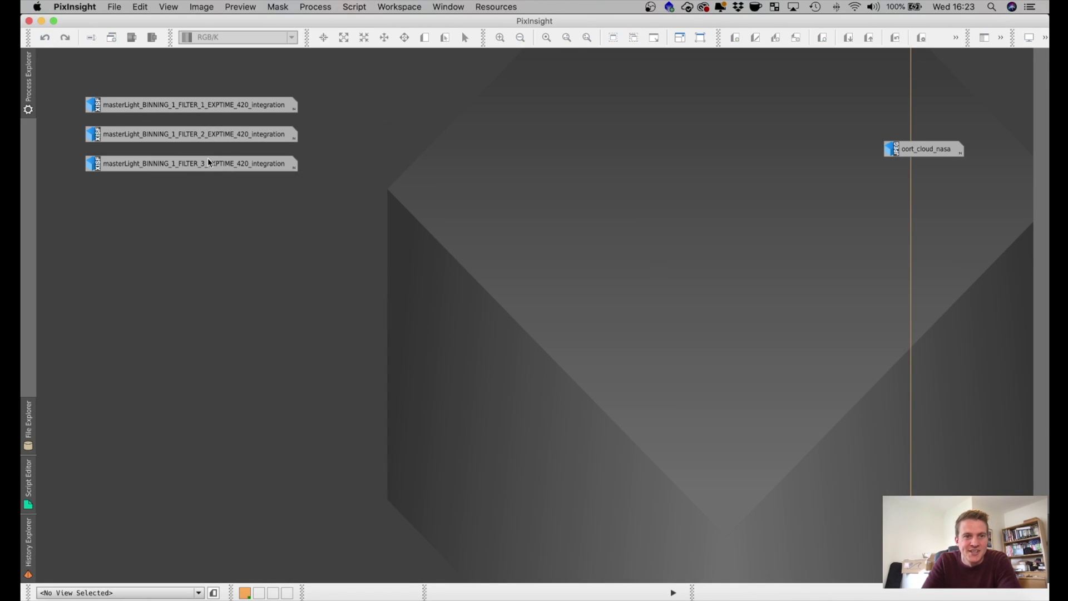
double_click(195, 164)
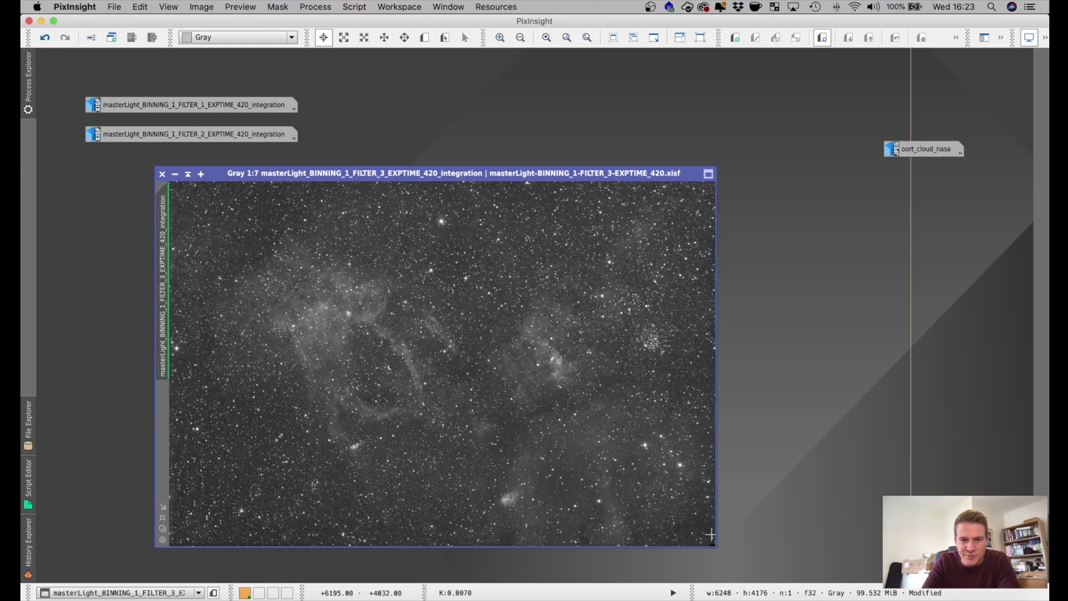
left_click_drag(717, 551, 870, 583)
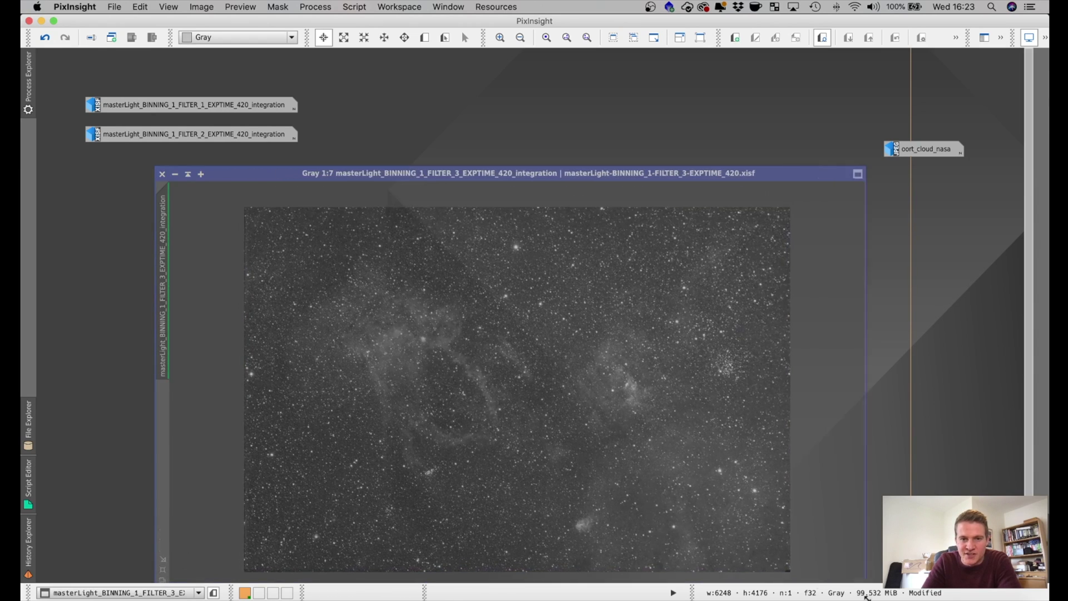
left_click_drag(583, 176, 579, 101)
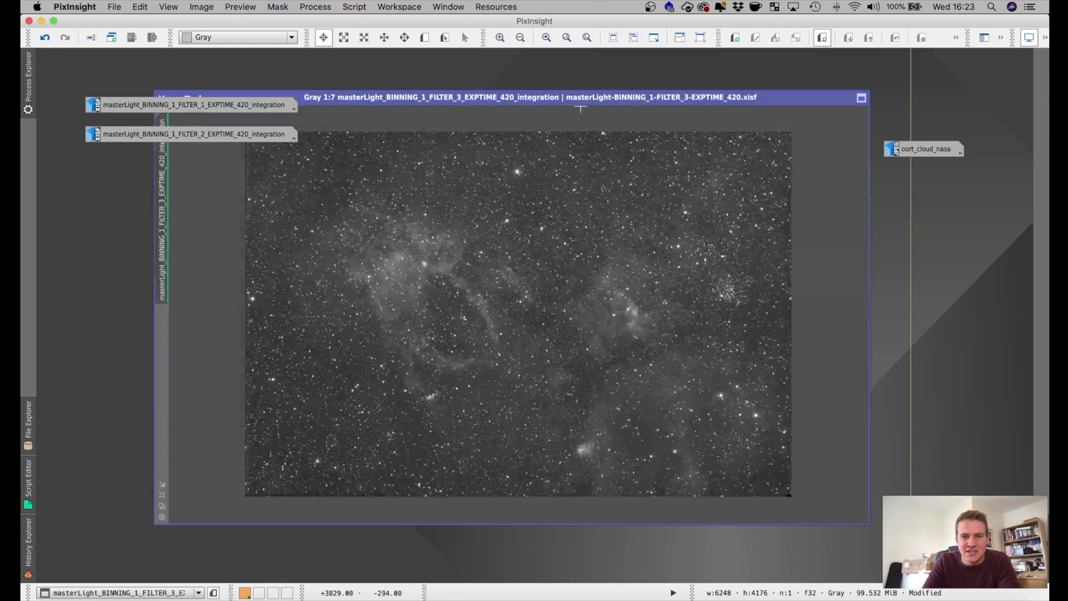
scroll(608, 321, "up", 2)
scroll(609, 320, "up", 1)
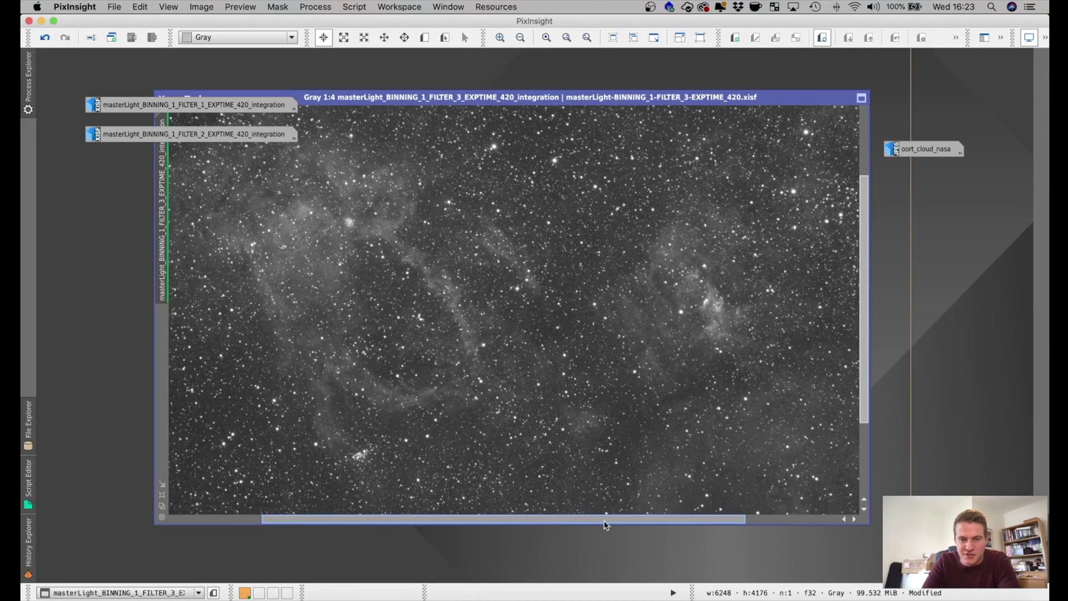
left_click_drag(605, 521, 606, 523)
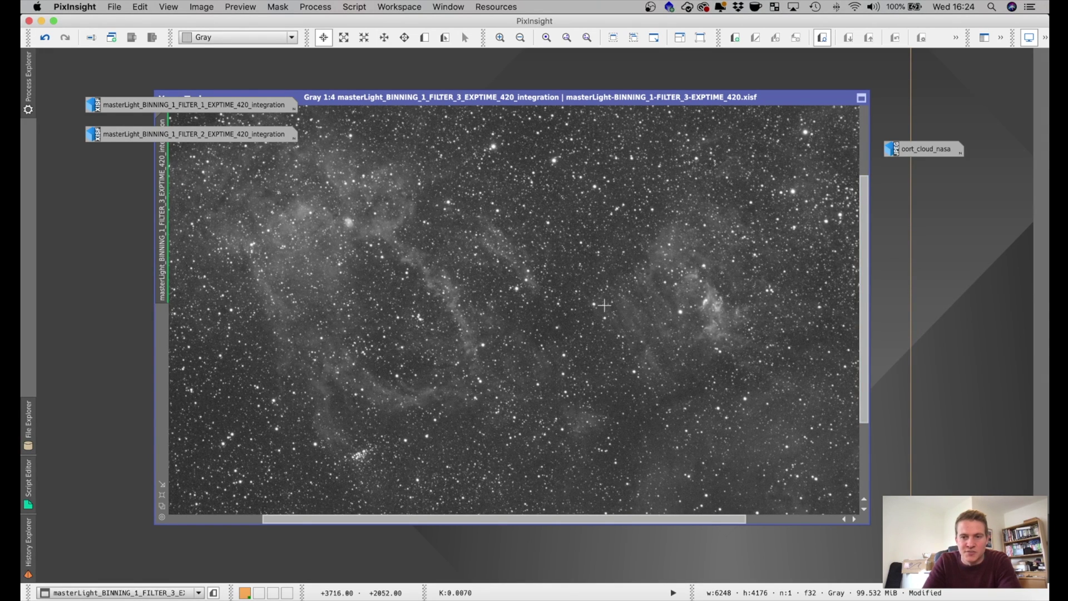
Iconize FILTER_3 and reopen FILTER_1 zoomed out to 1:6, showing both nebulae
left_click(176, 98)
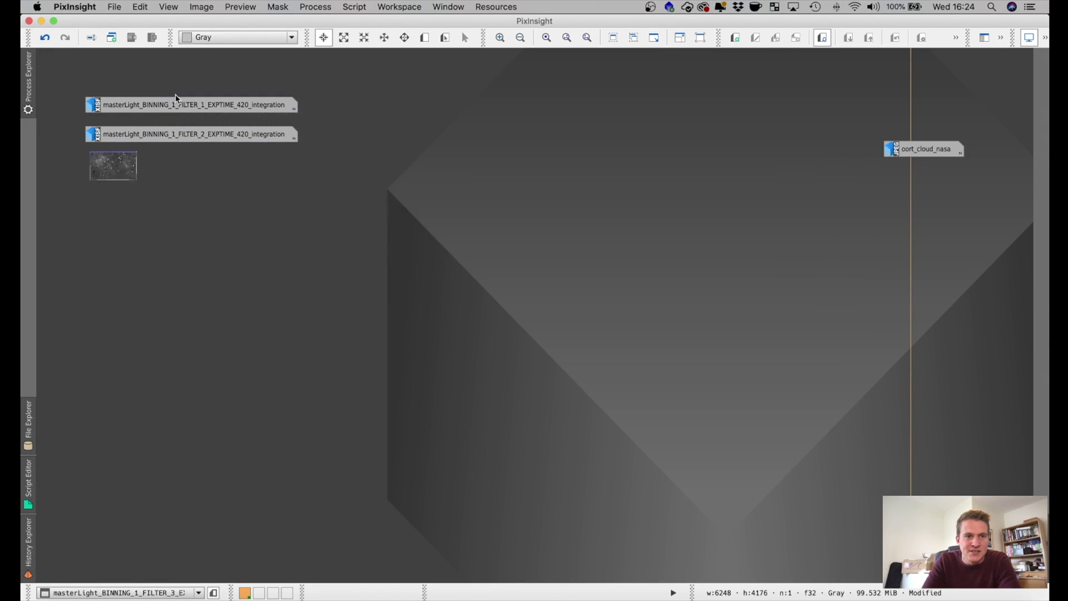
double_click(176, 102)
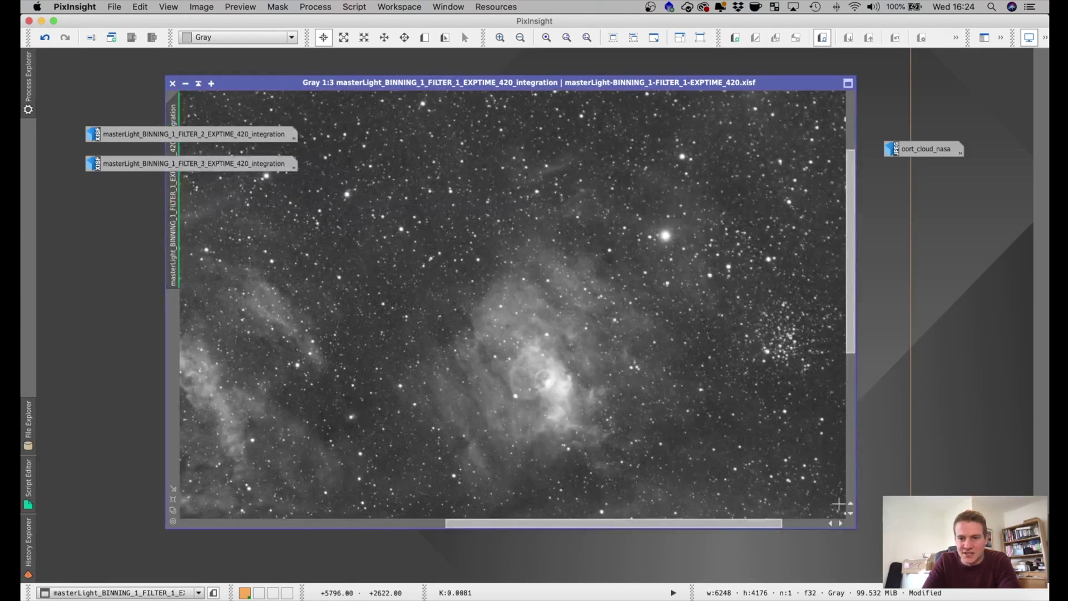
scroll(719, 407, "down", 3)
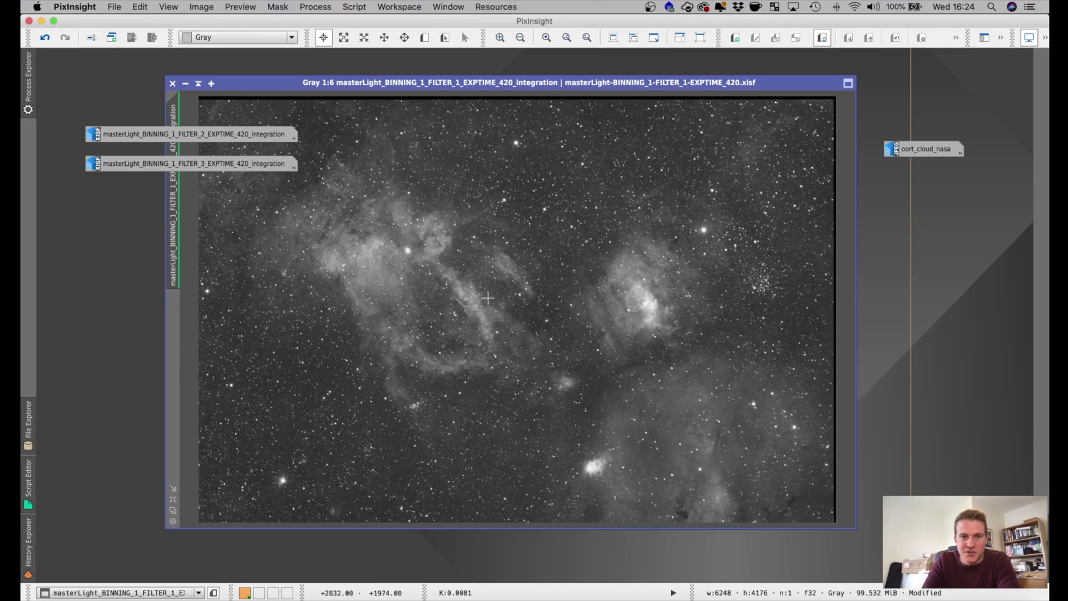
Move FILTER_1 left, zoom to 1:2 on the Bubble Nebula, then open oort_cloud_nasa
left_click_drag(500, 83, 422, 80)
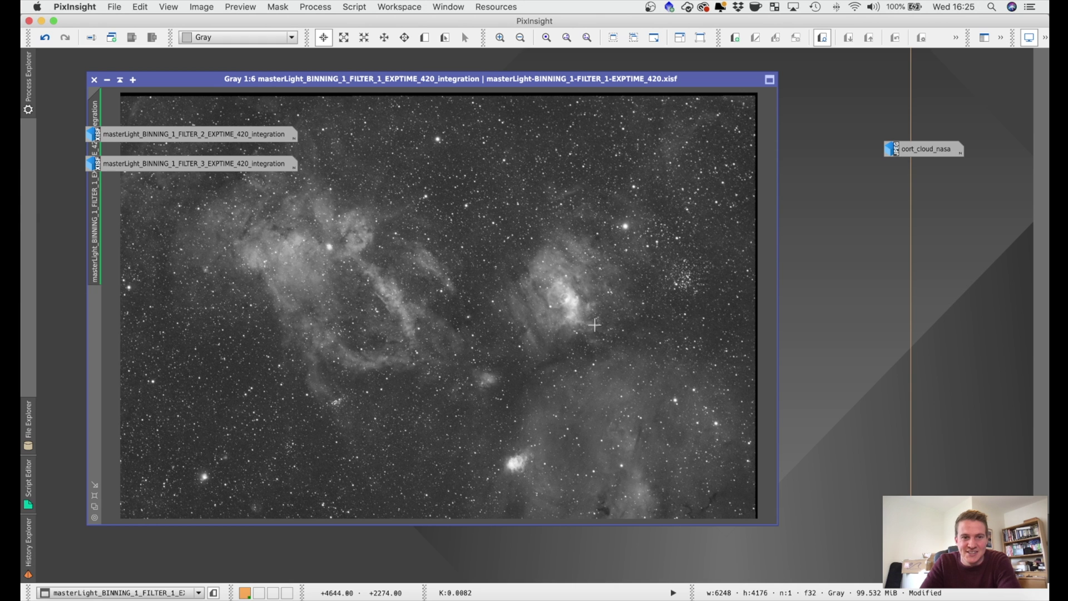
scroll(563, 309, "up", 4)
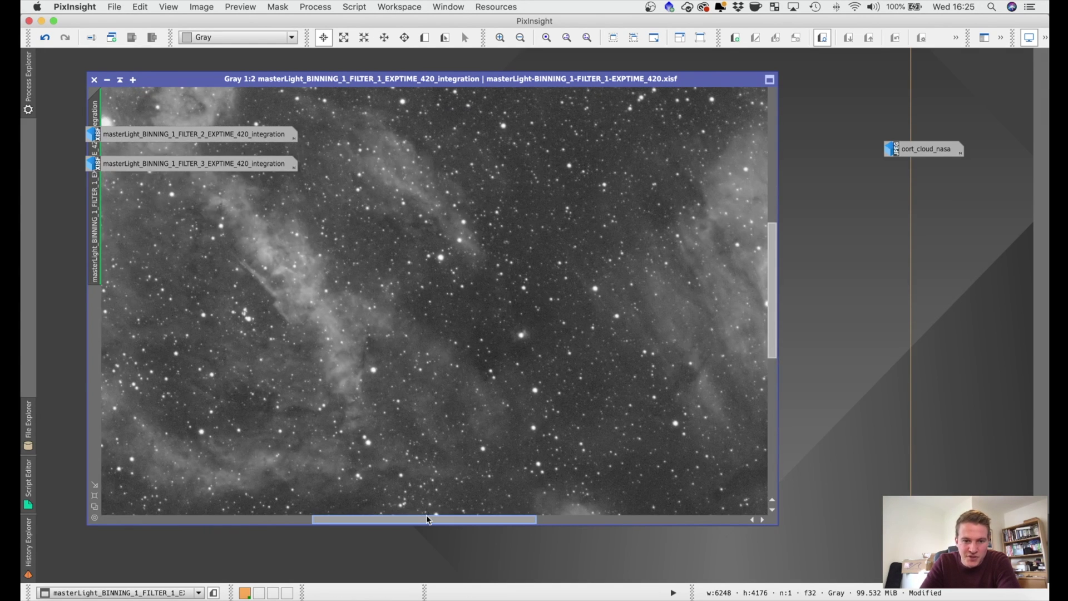
left_click_drag(429, 520, 554, 512)
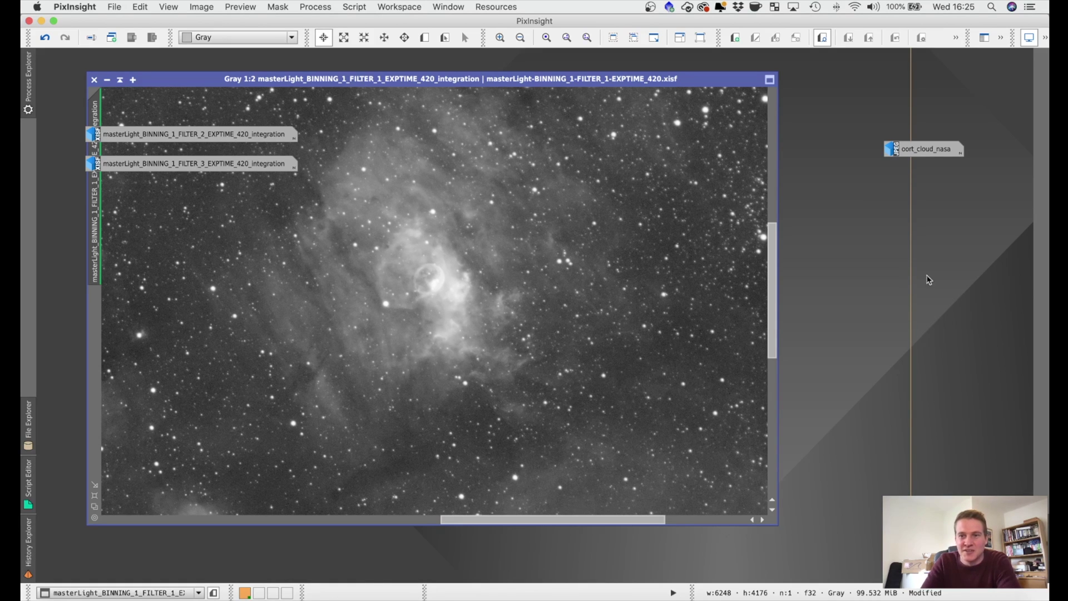
double_click(919, 149)
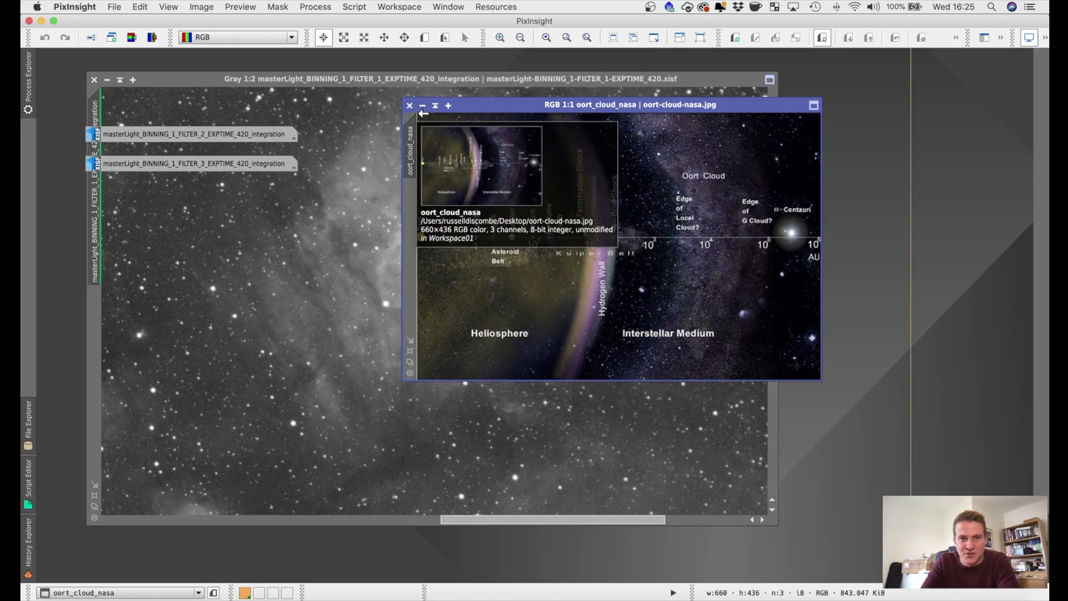
Iconize oort_cloud_nasa and zoom the FILTER_1 view out to 1:6
left_click(422, 106)
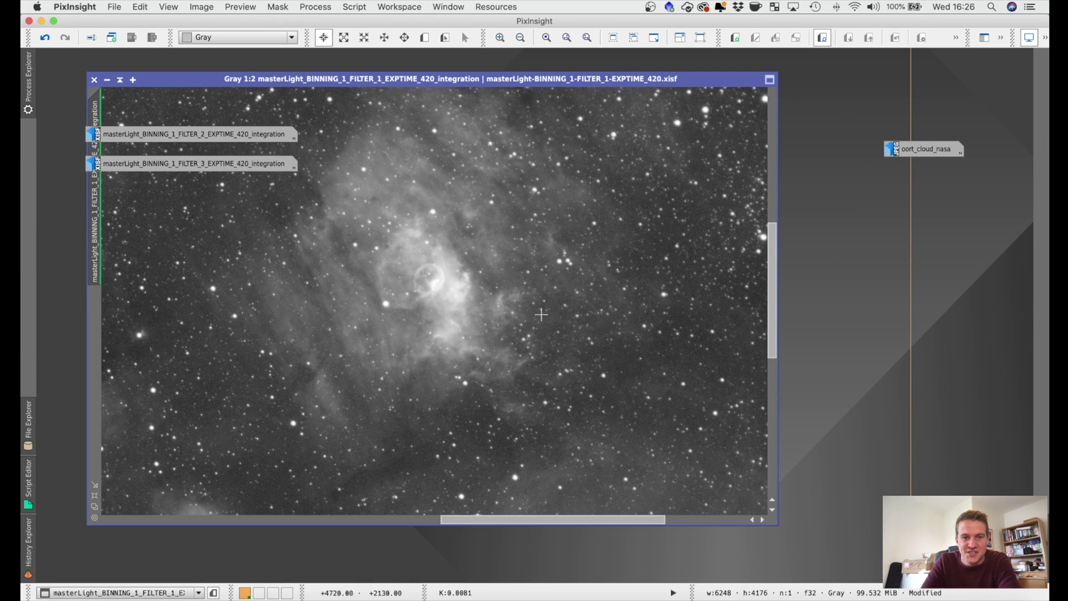
scroll(539, 315, "down", 3)
scroll(548, 315, "down", 1)
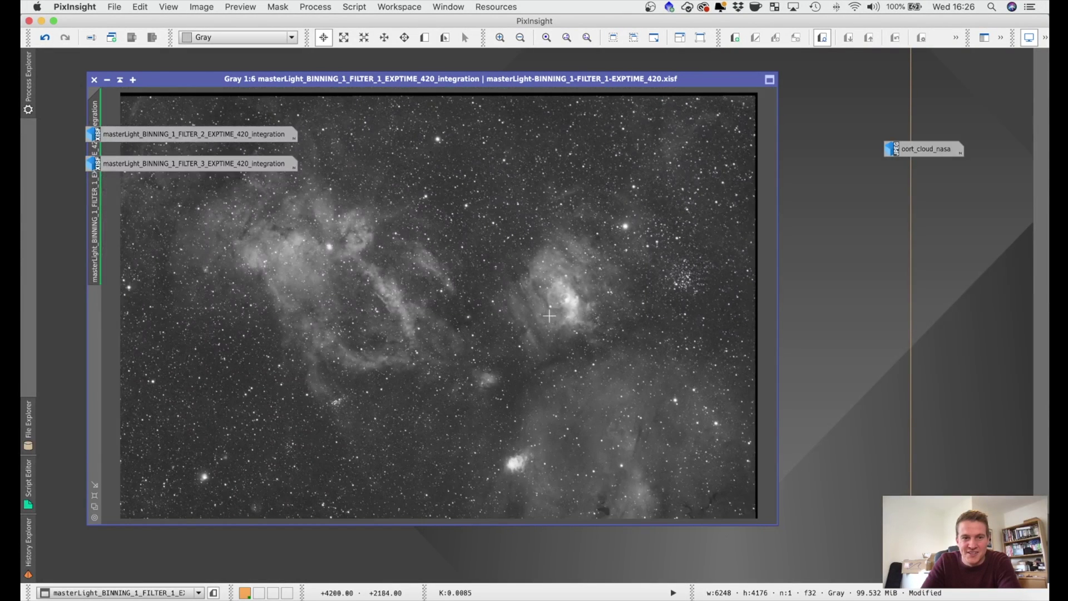